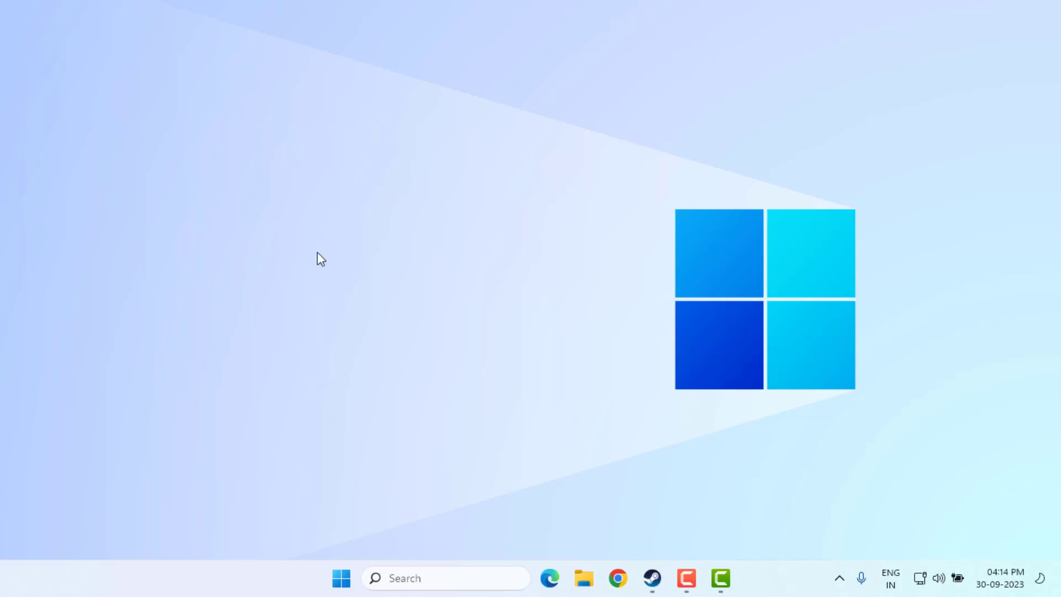
Step: Open Task Manager, end the Vanguard user-mode service background process, and close Task Manager
right_click(342, 579)
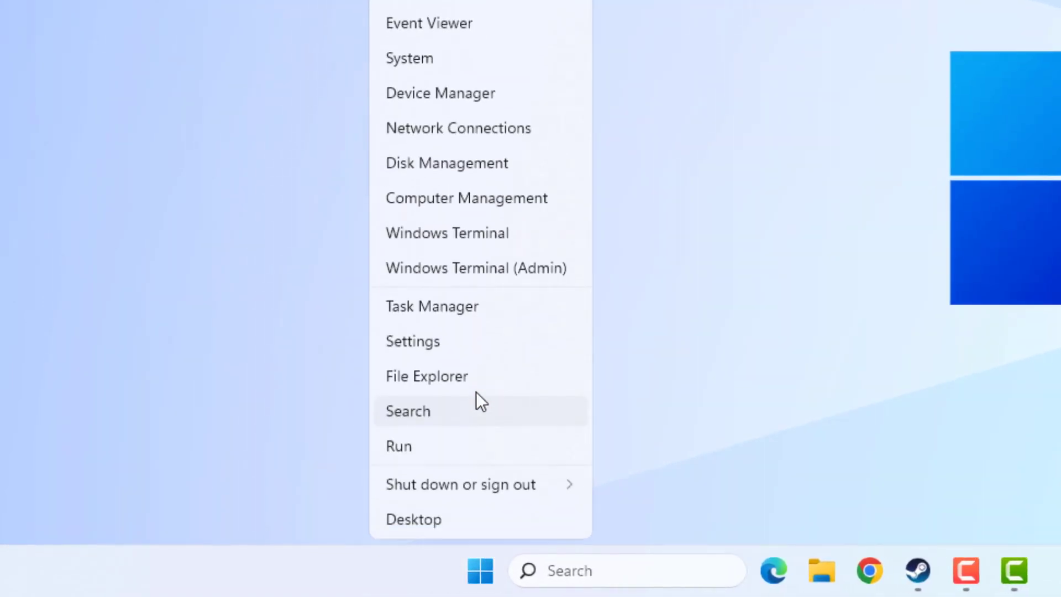
left_click(465, 311)
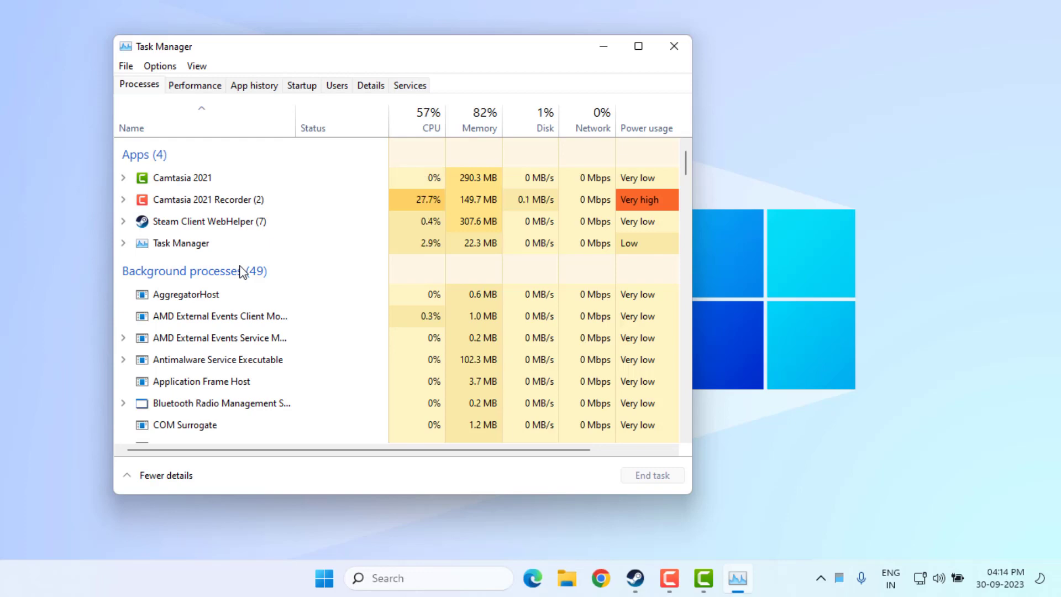
scroll(241, 271, "down", 15)
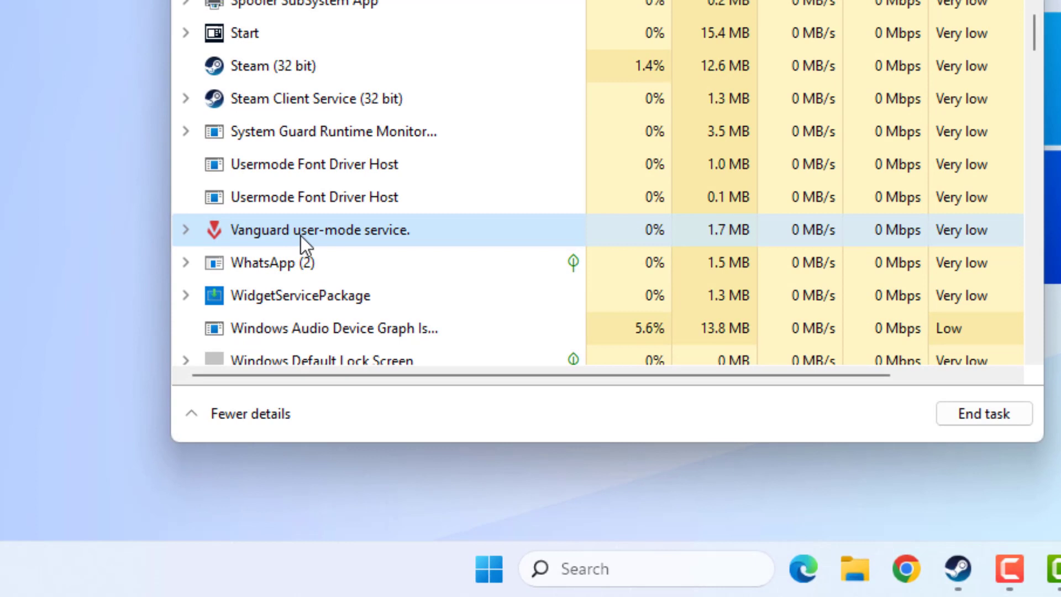
right_click(300, 235)
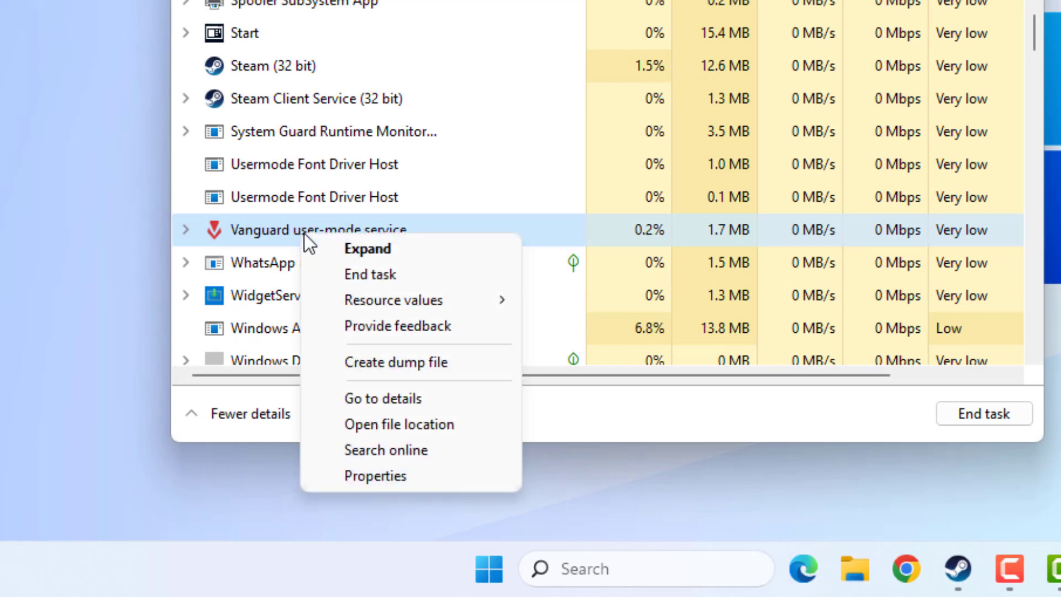
left_click(389, 275)
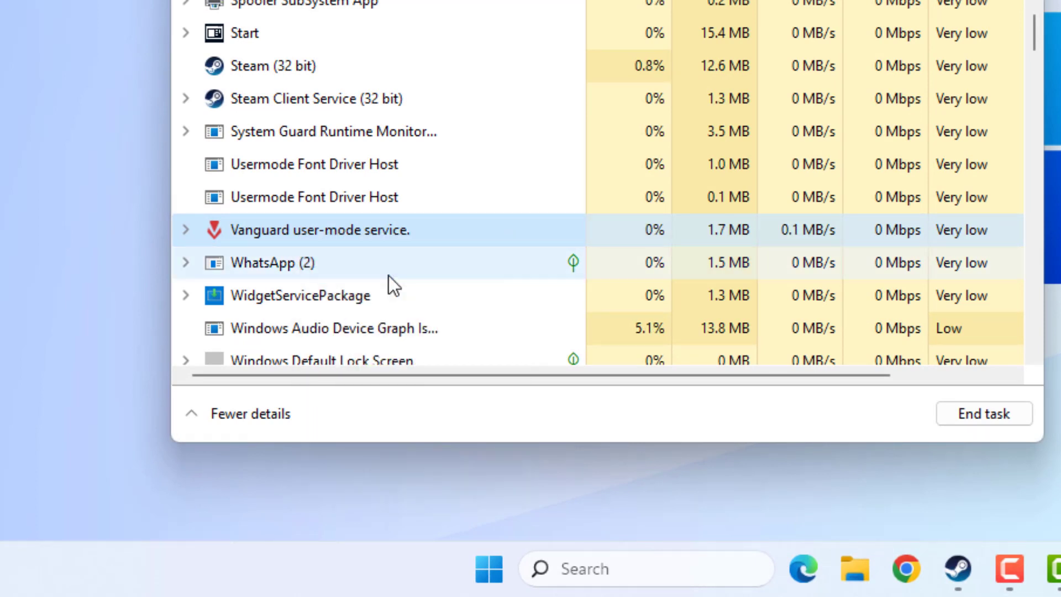
scroll(535, 70, "up", 2)
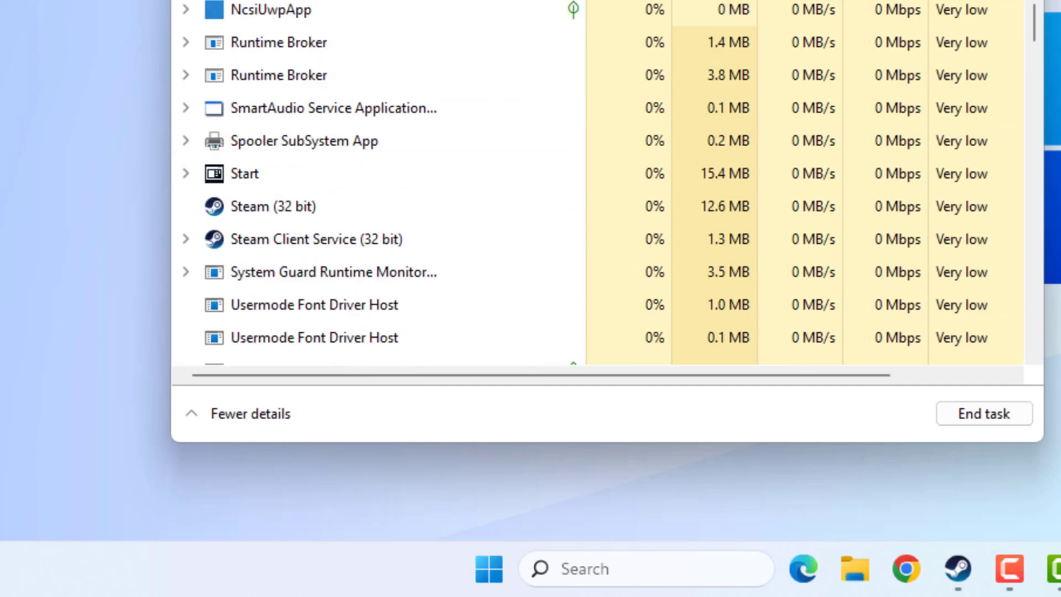
key("alt+F4")
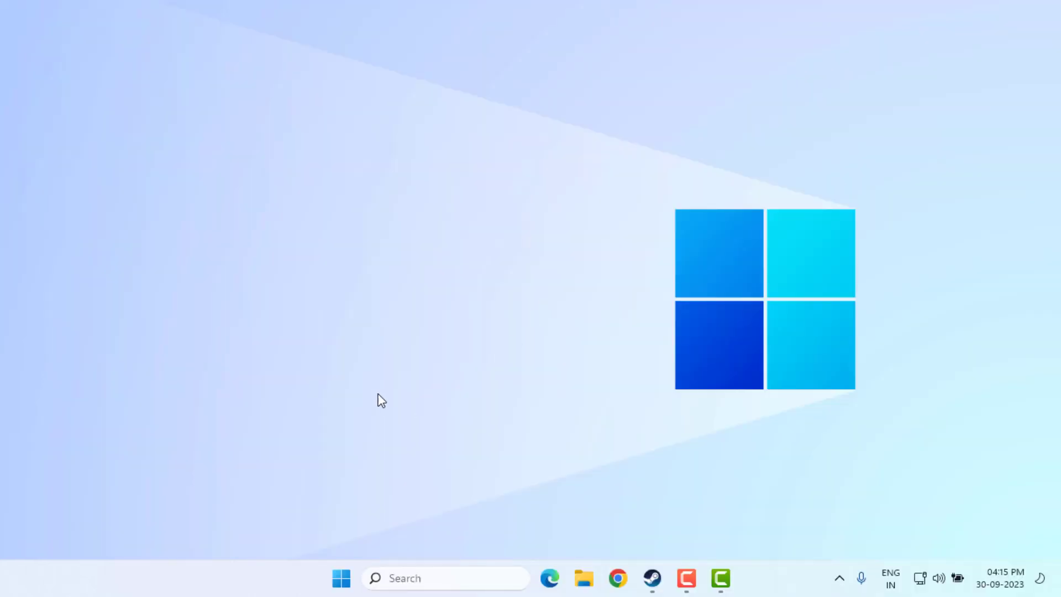
Step: Check the Game Mode and Xbox Game Bar switches in the Windows Gaming settings and close Settings
left_click(342, 580)
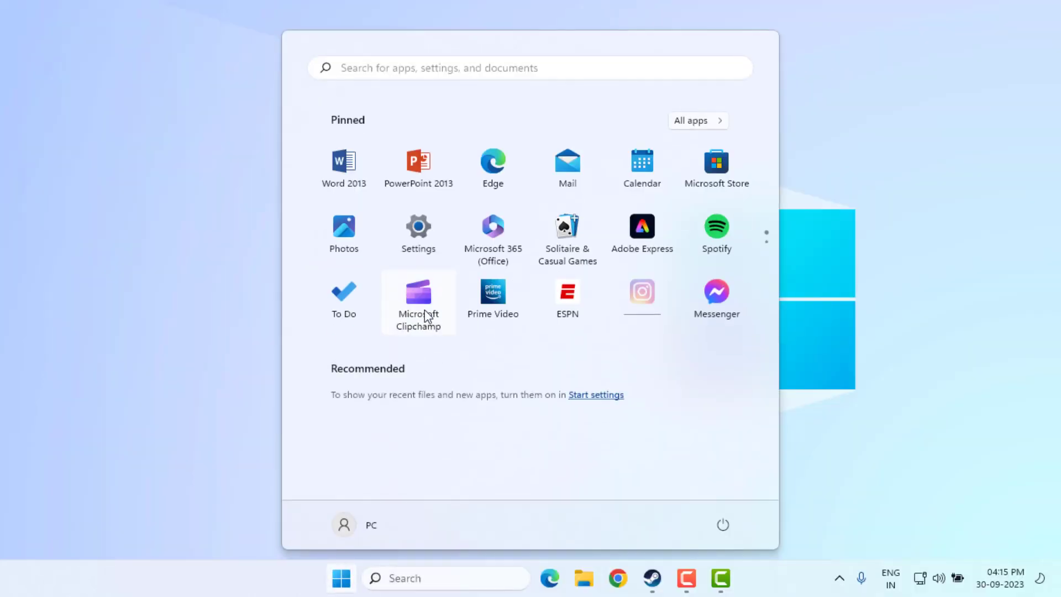
left_click(419, 229)
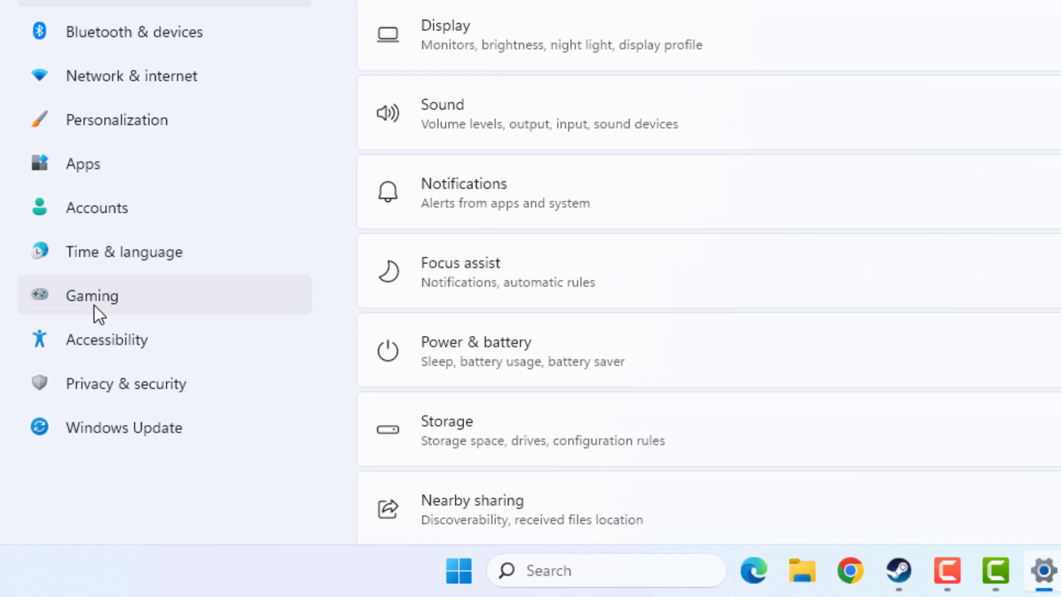
left_click(95, 302)
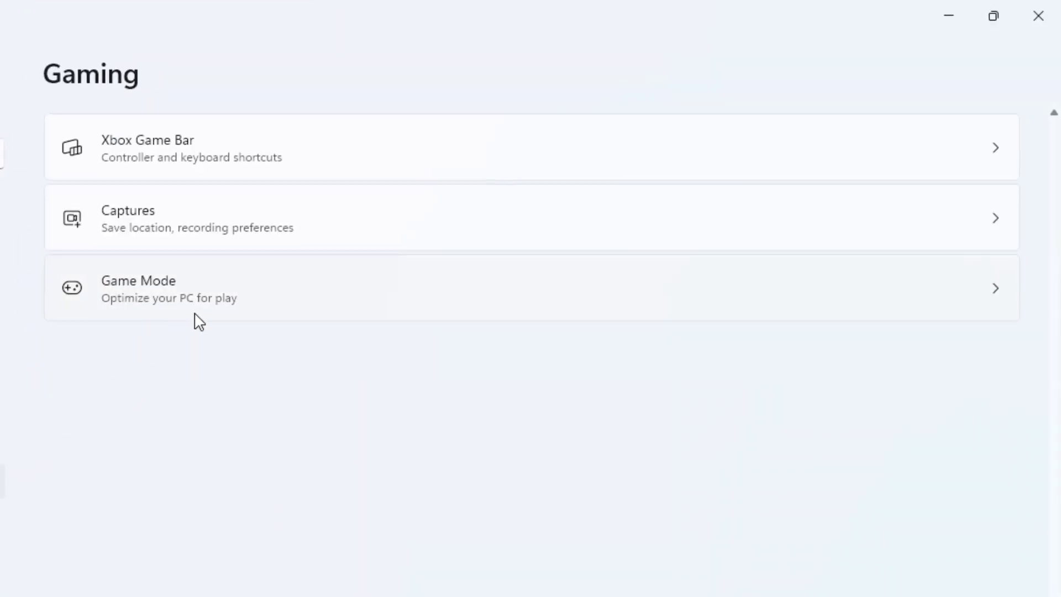
left_click(538, 108)
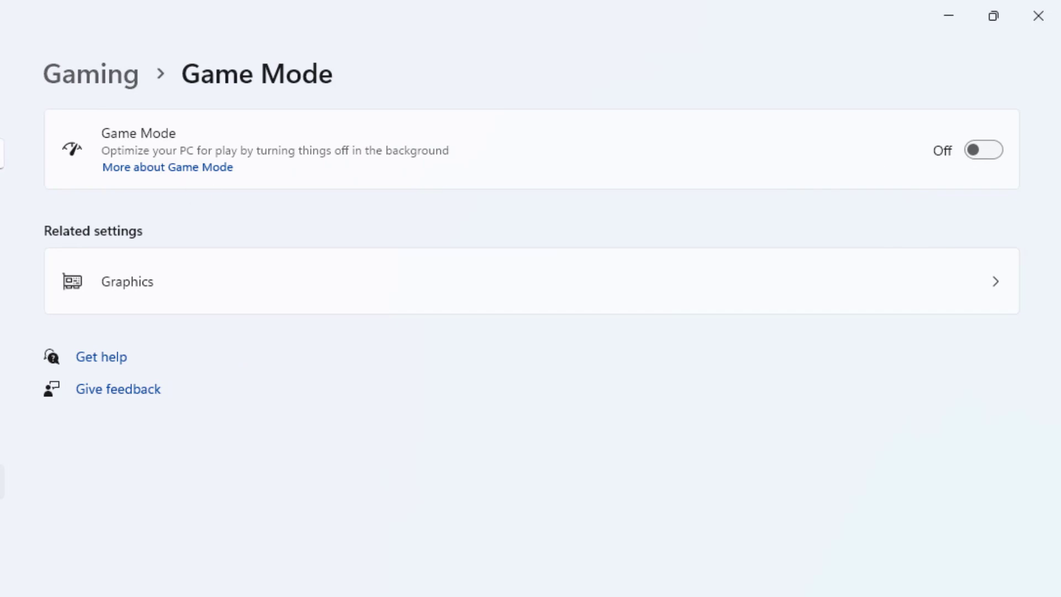
left_click(90, 74)
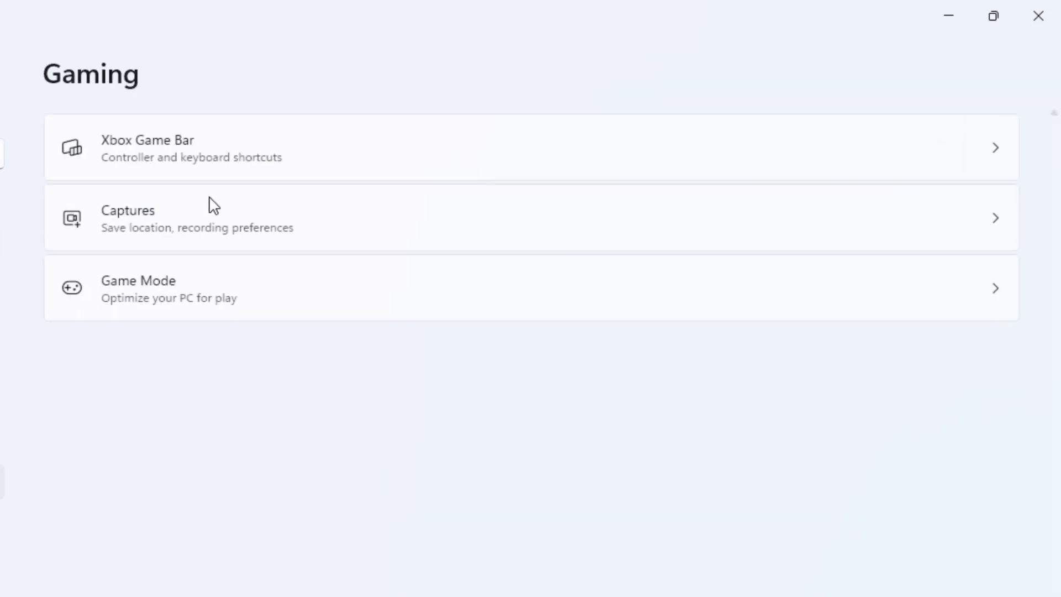
left_click(246, 161)
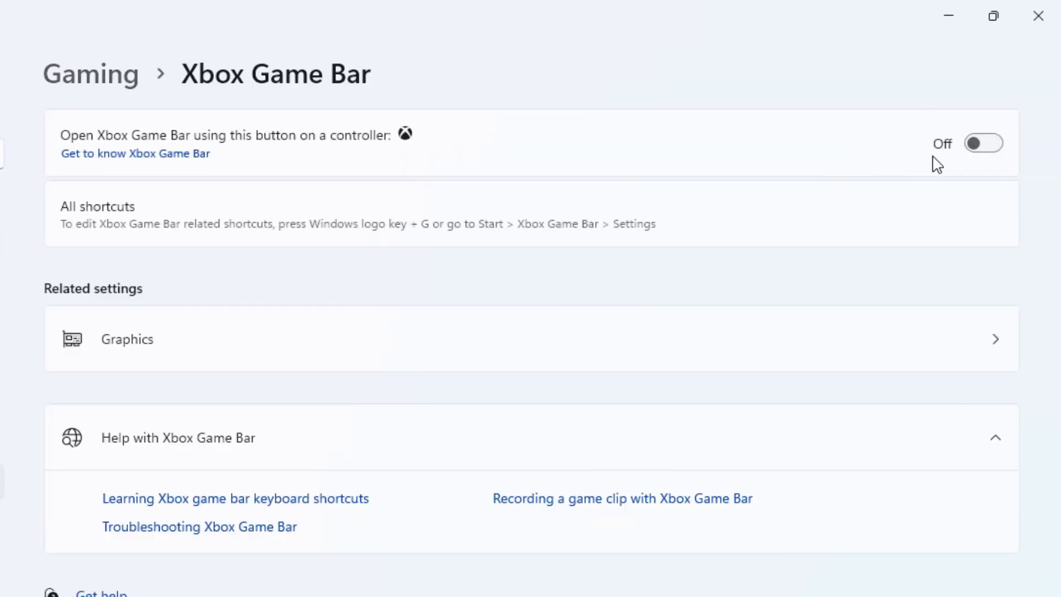
left_click(1037, 16)
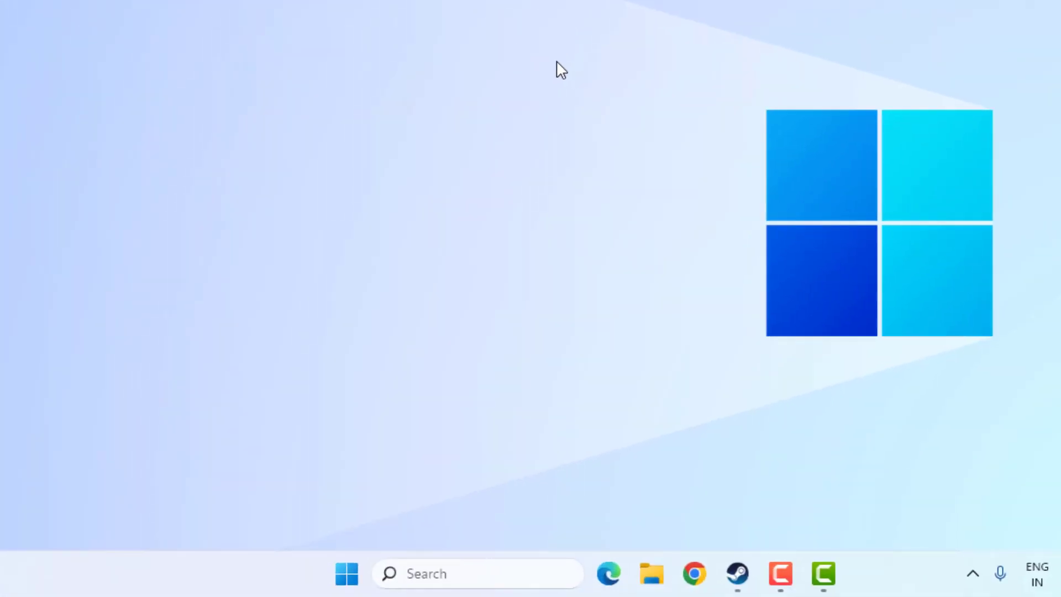
Step: Open Device Manager and expand the Network adapters category
right_click(354, 590)
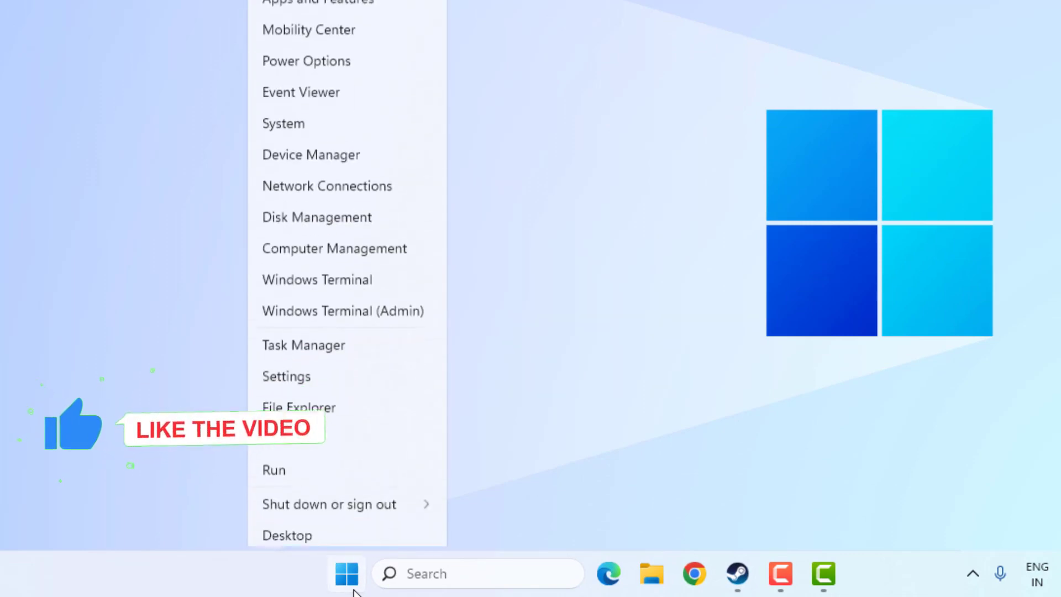
left_click(403, 149)
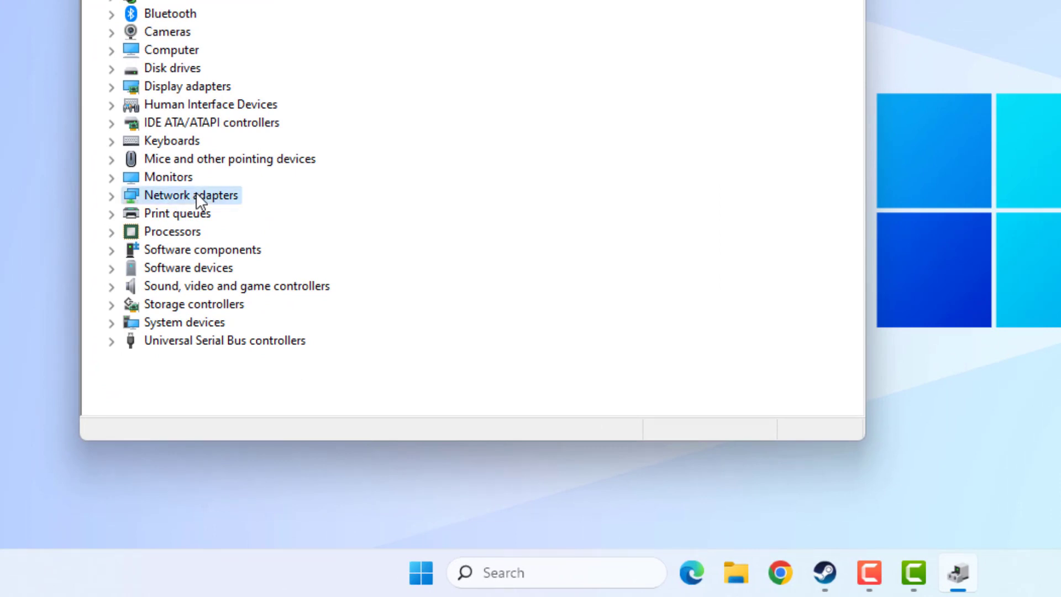
double_click(196, 195)
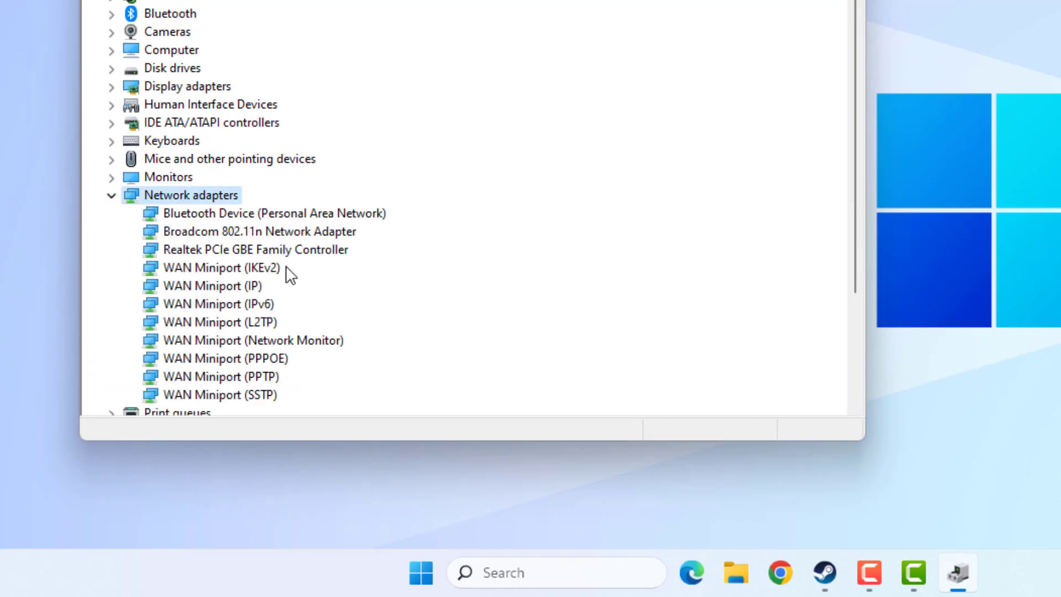
scroll(286, 274, "down", 2)
Step: Run an automatic driver search for the Broadcom 802.11n Network Adapter and close the update wizard
left_click(315, 143)
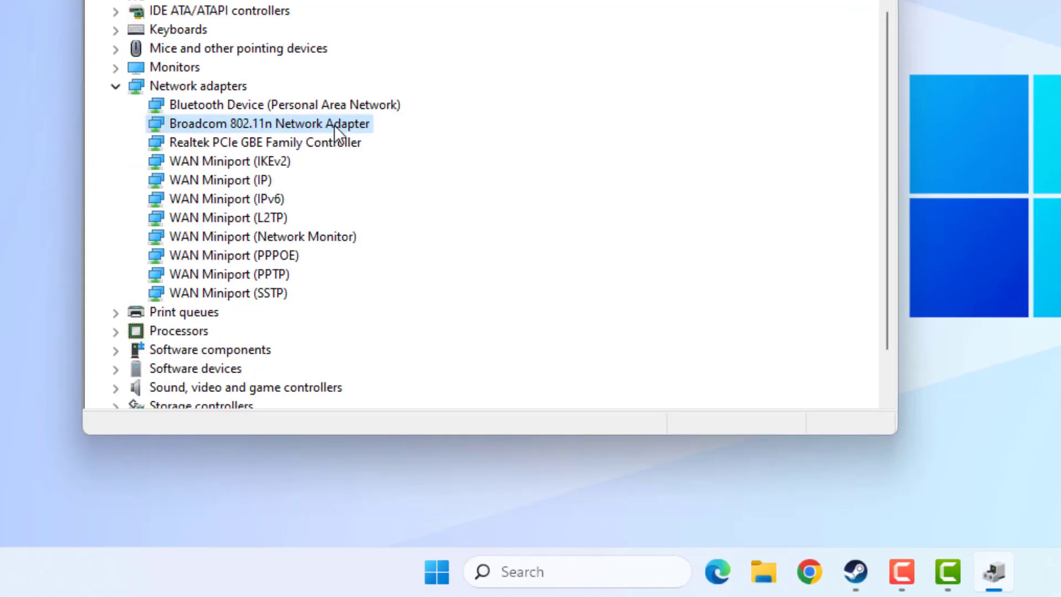
right_click(333, 124)
left_click(455, 133)
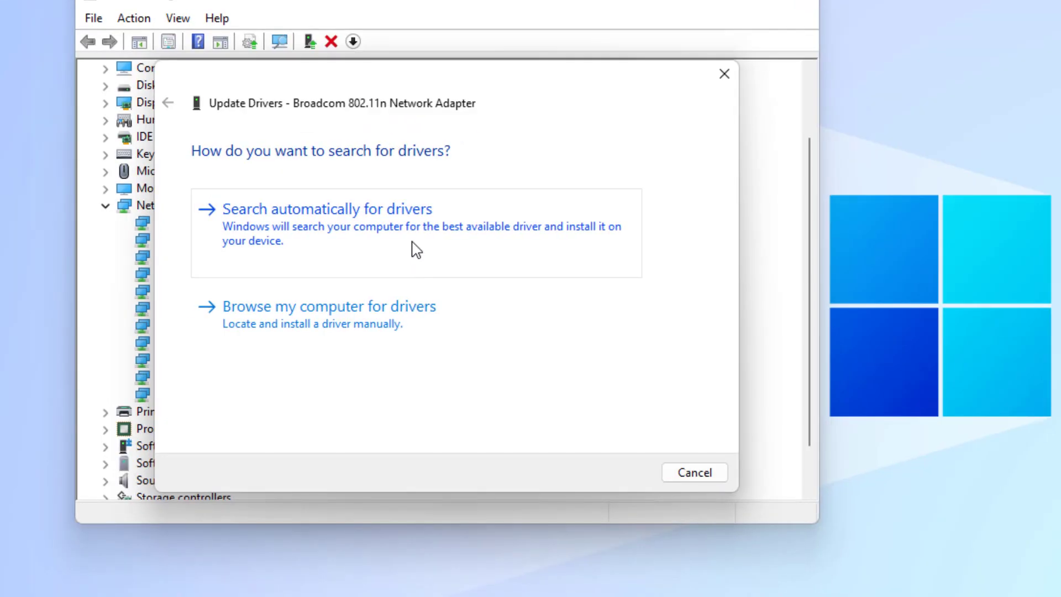
left_click(411, 246)
left_click(694, 470)
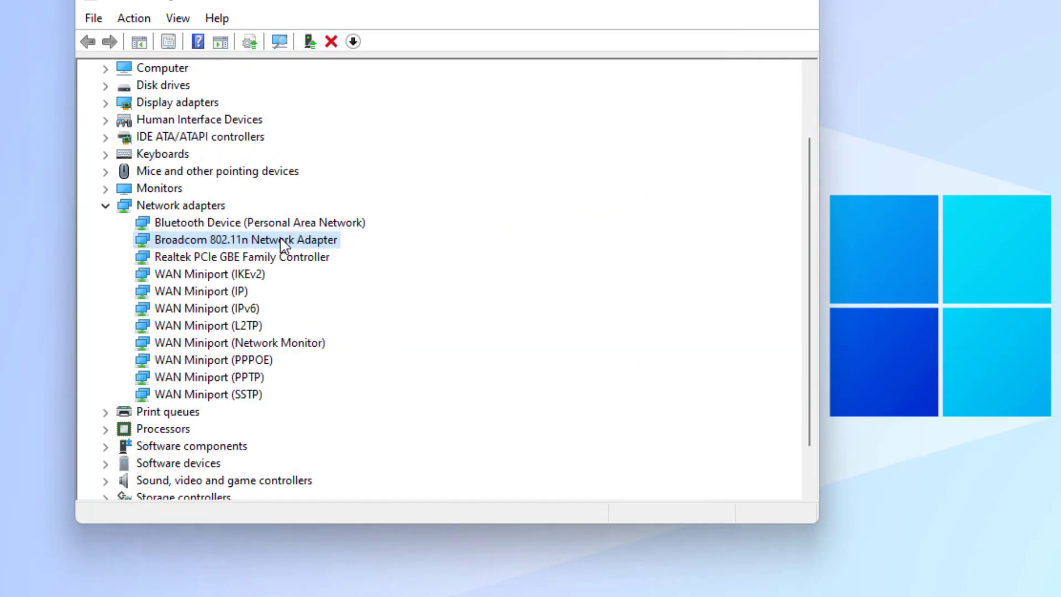
Step: Manually install the Broadcom 802.11n Network Adapter (Broadcom) driver from the computer's list of available drivers and close Device Manager
right_click(283, 243)
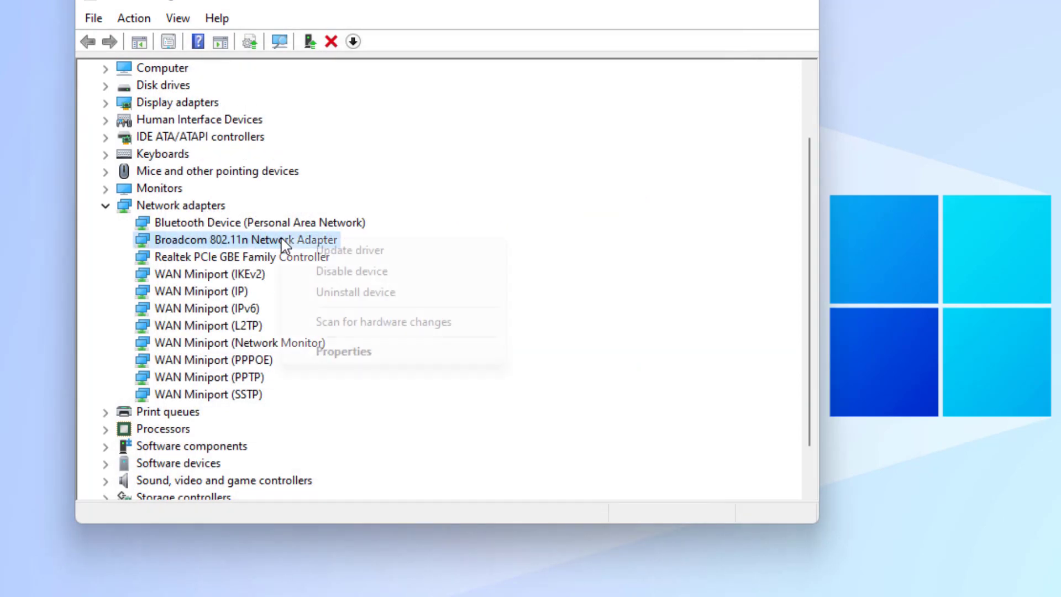
left_click(424, 252)
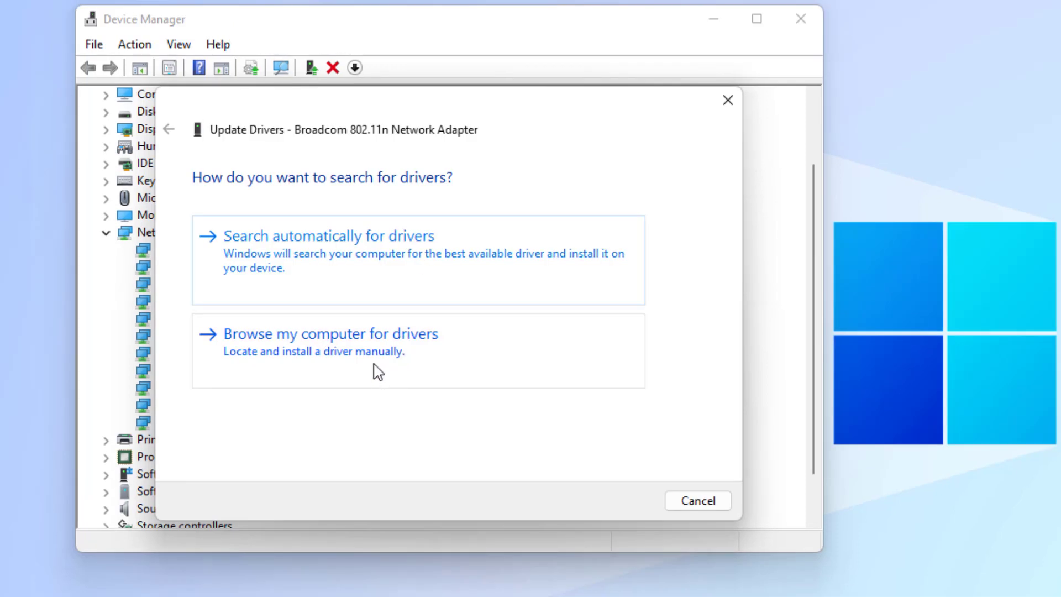
left_click(380, 352)
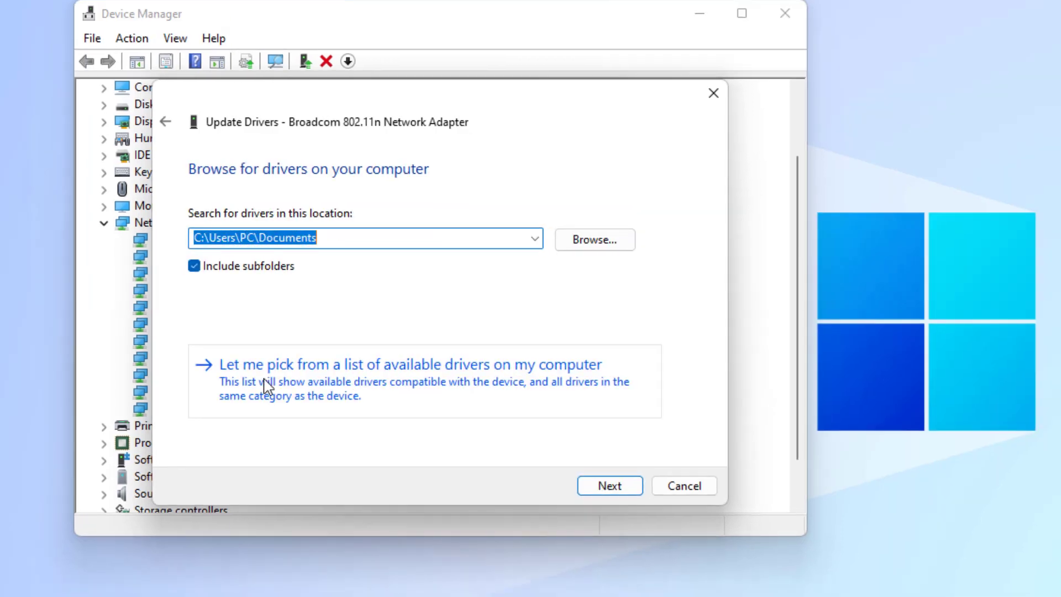
left_click(332, 369)
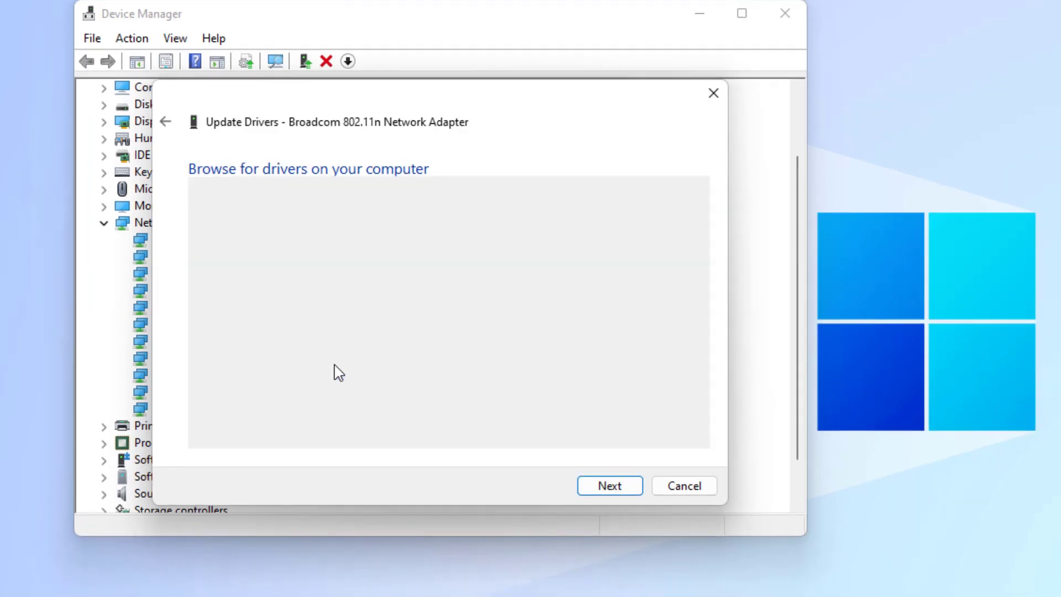
left_click(310, 328)
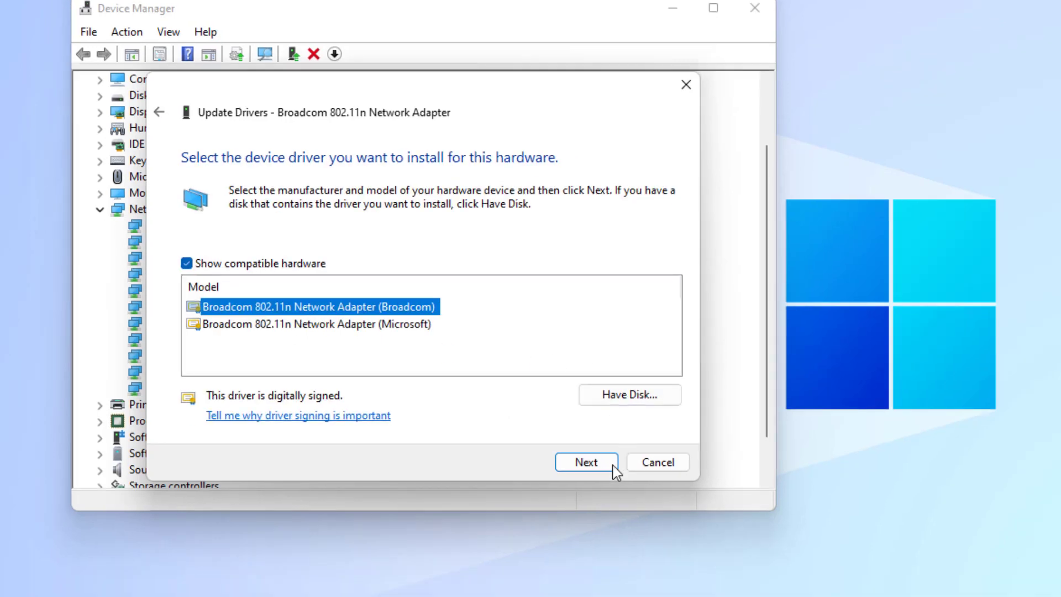
left_click(581, 462)
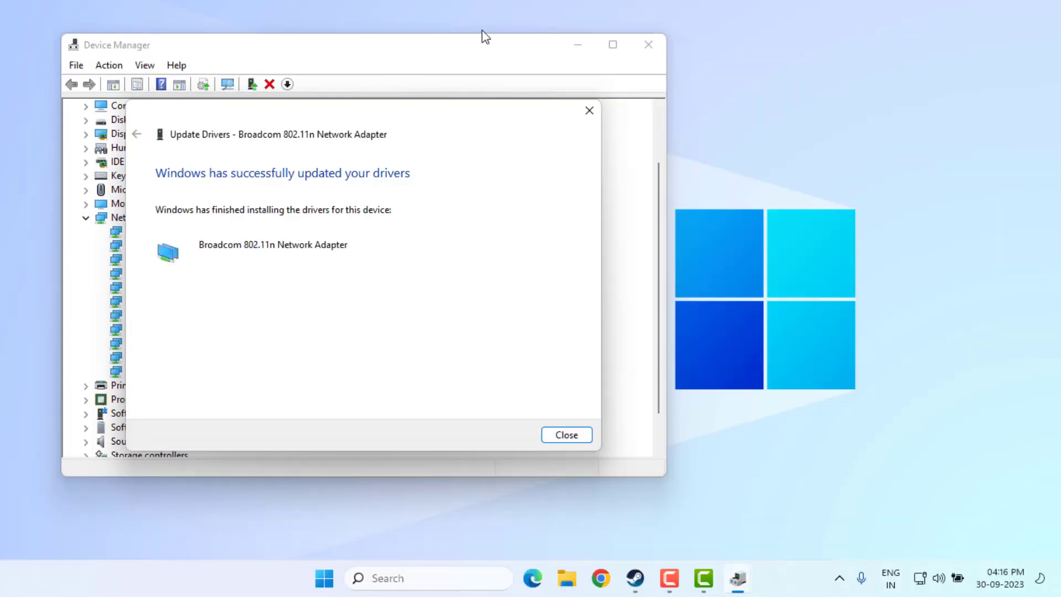
left_click(567, 434)
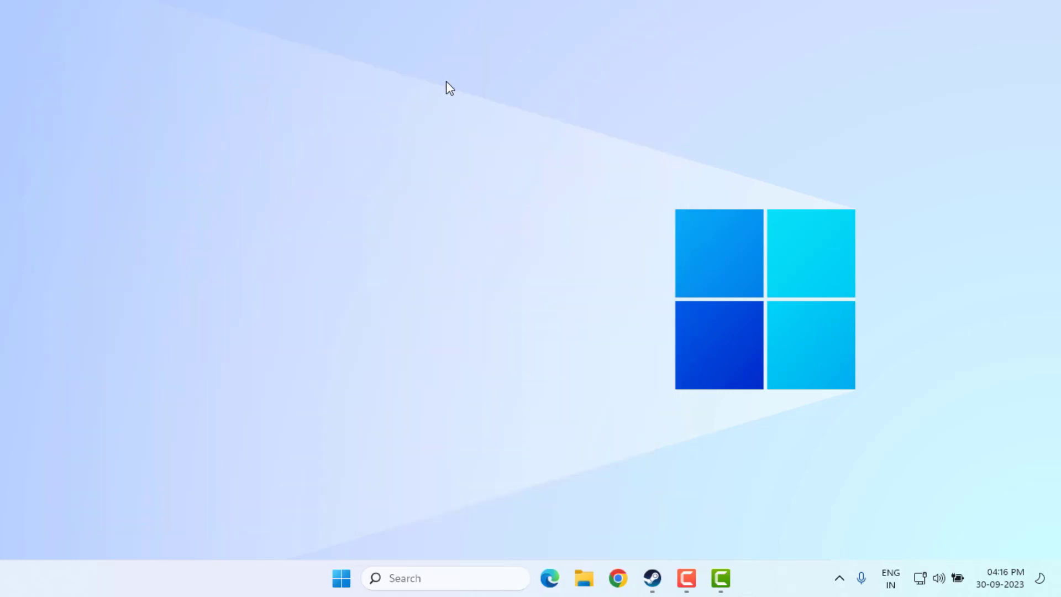
left_click(651, 45)
Step: Open Windows Settings and go to the Graphics page of the display settings
left_click(341, 578)
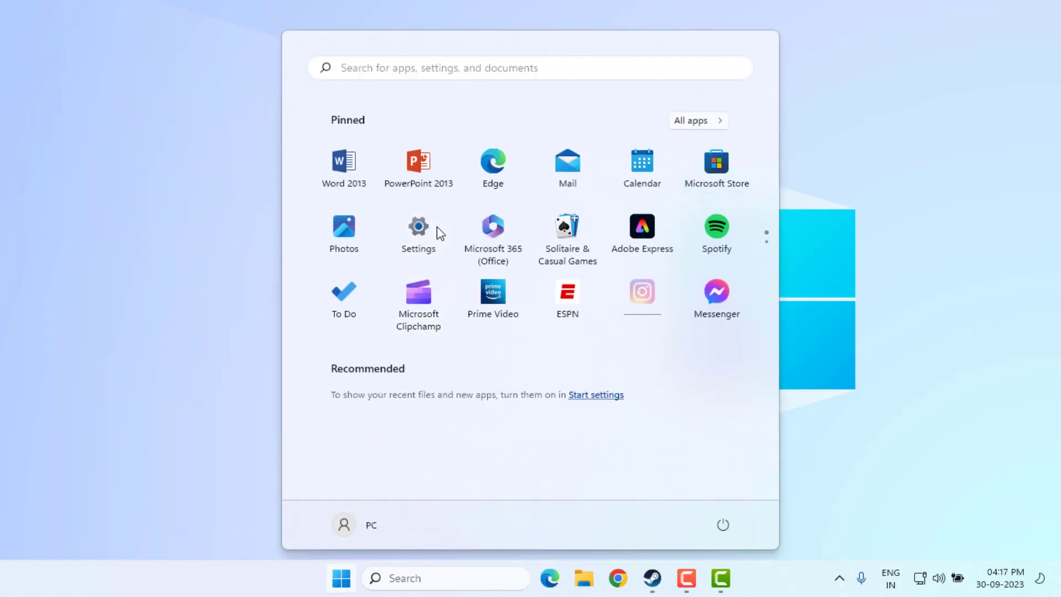
left_click(434, 253)
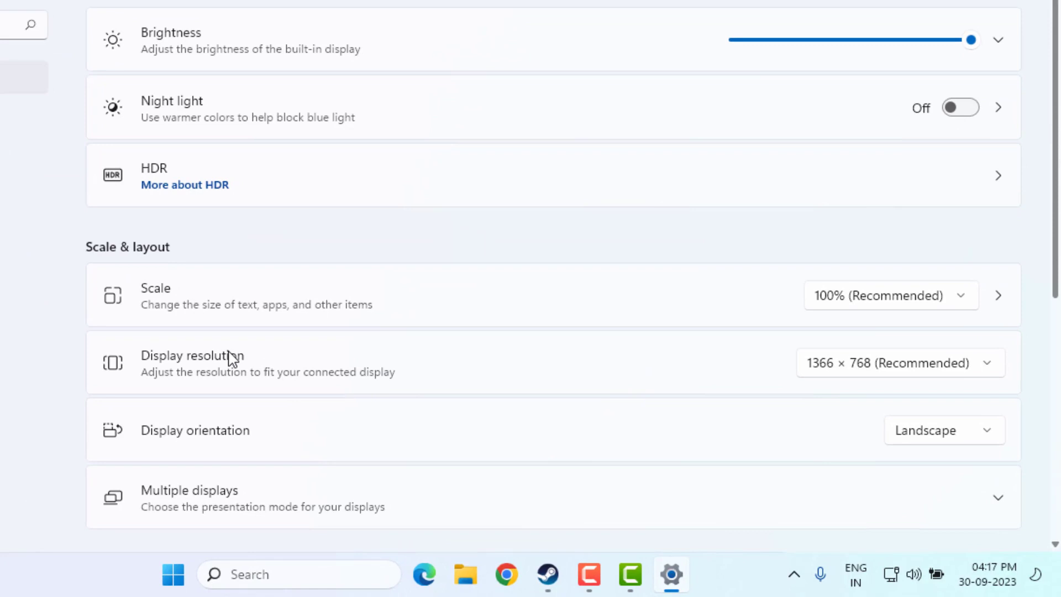
scroll(230, 382, "down", 5)
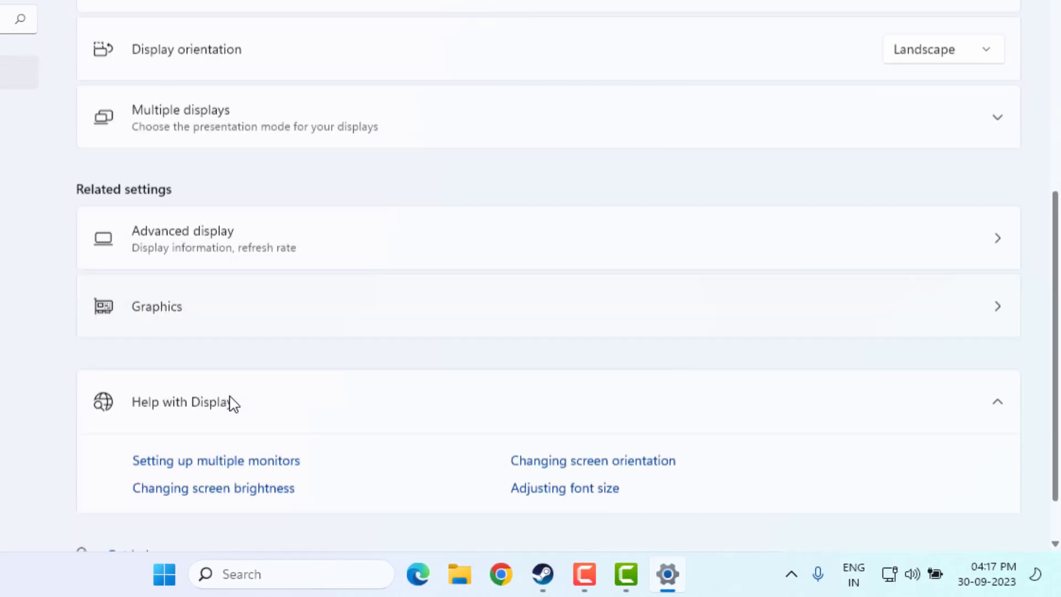
scroll(231, 402, "down", 1)
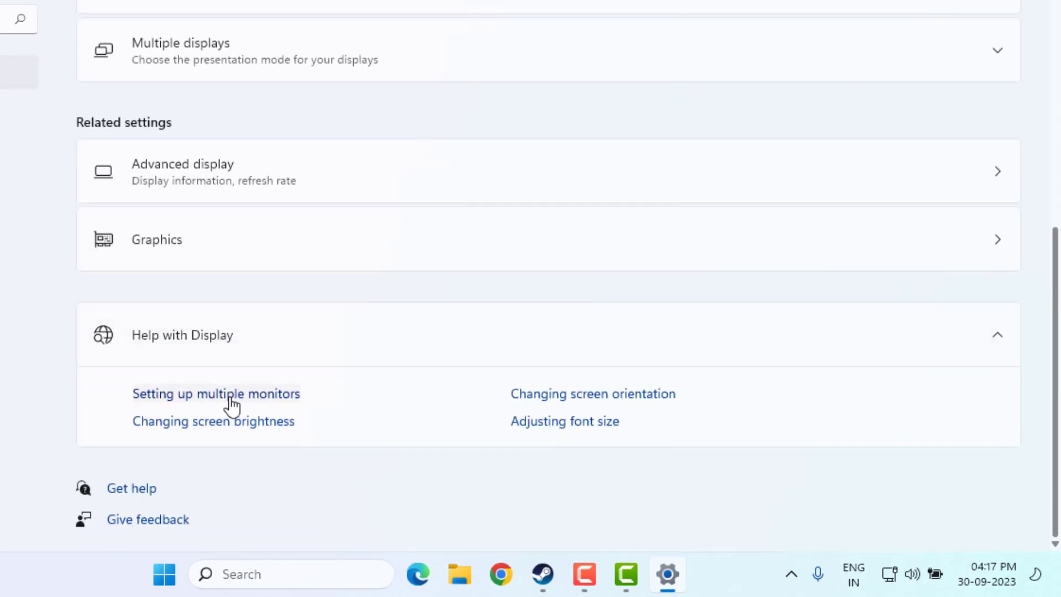
left_click(188, 248)
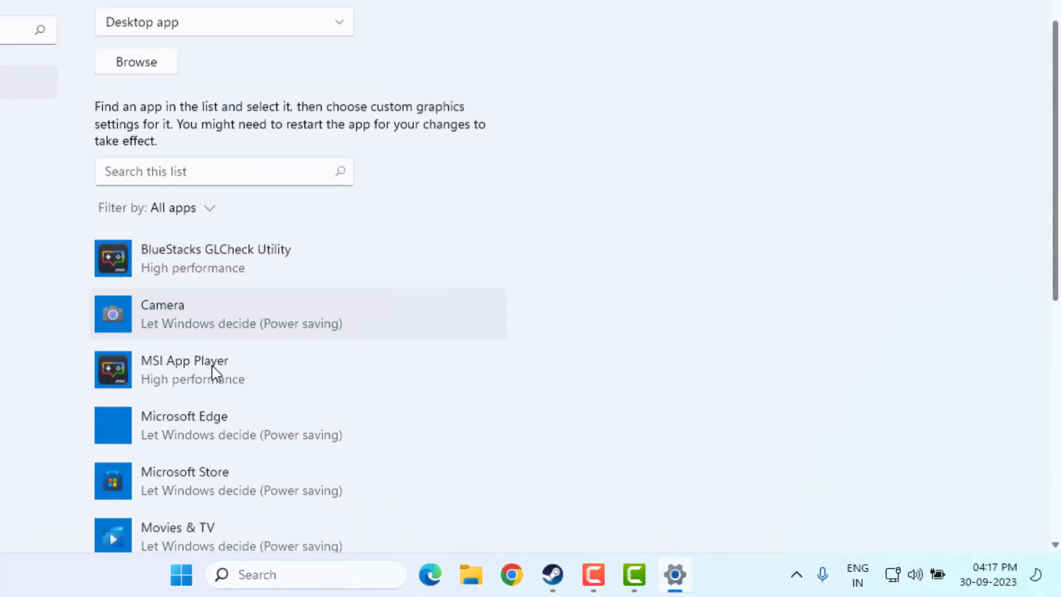
Step: Save High performance as the graphics preference for MSI App Player and close Settings
scroll(213, 372, "down", 1)
left_click(216, 346)
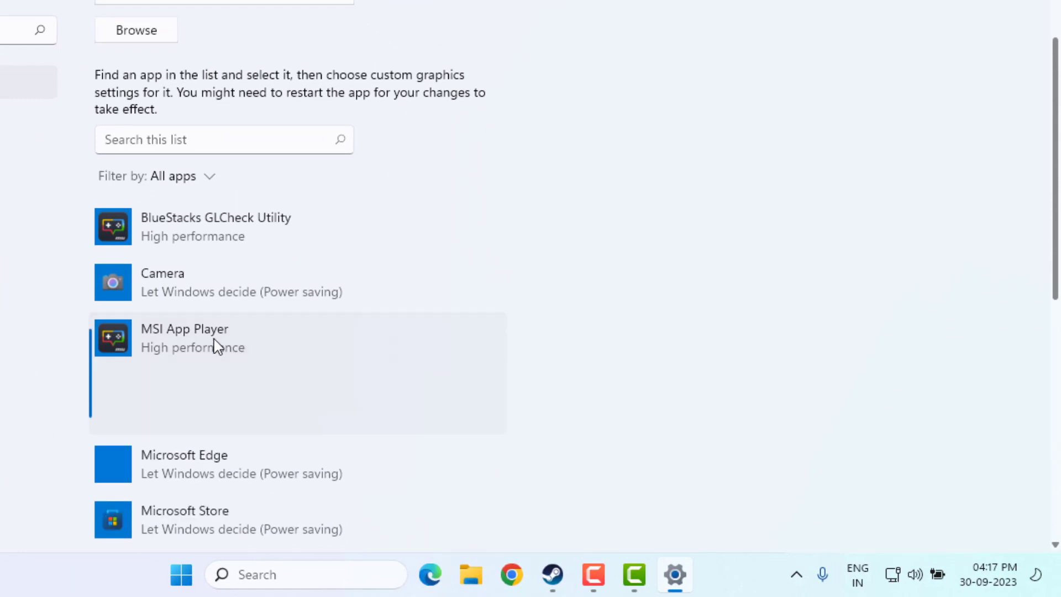
left_click(360, 419)
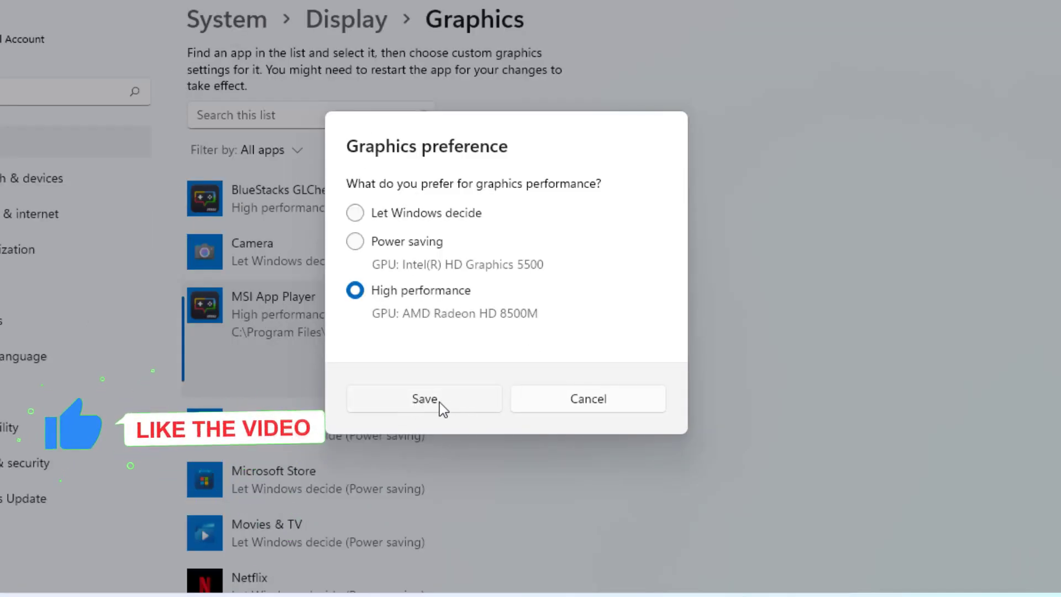
left_click(439, 402)
left_click(1045, 8)
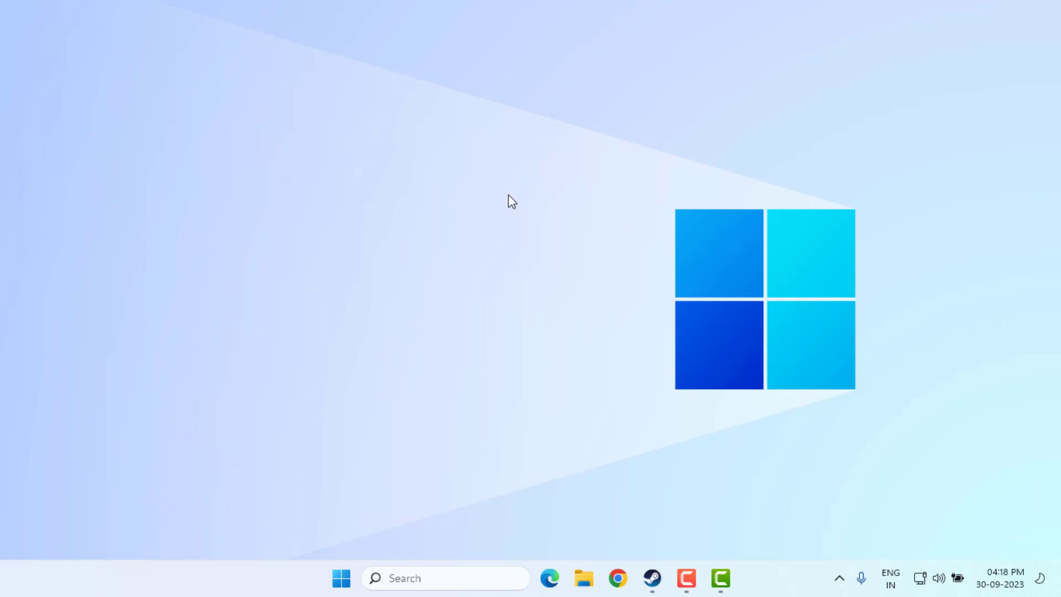
Step: Open the Windows Temp folder by running the command temp
key("super+r")
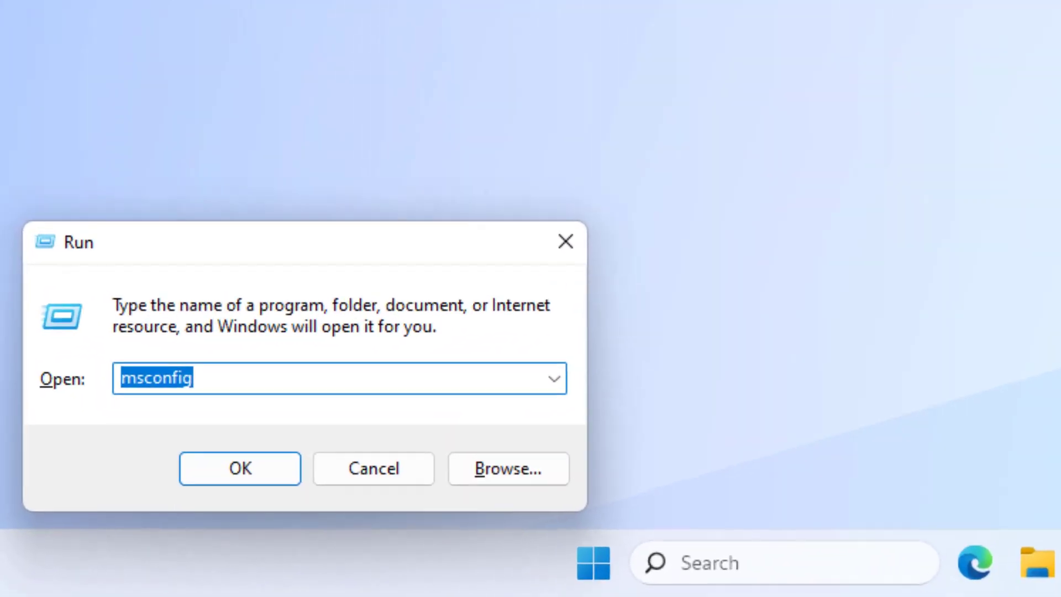
type("temp")
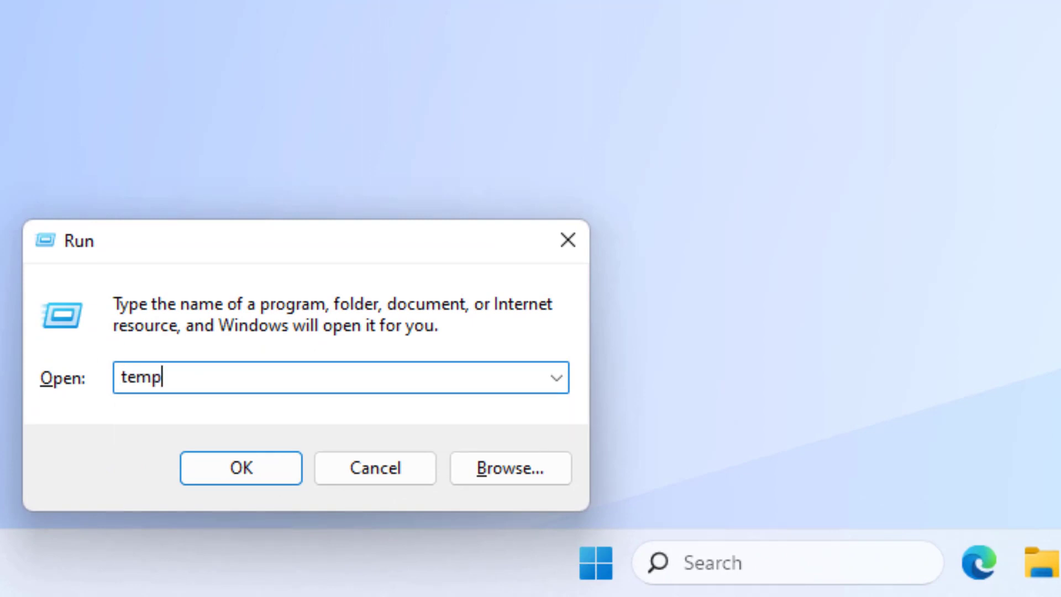
key("Return")
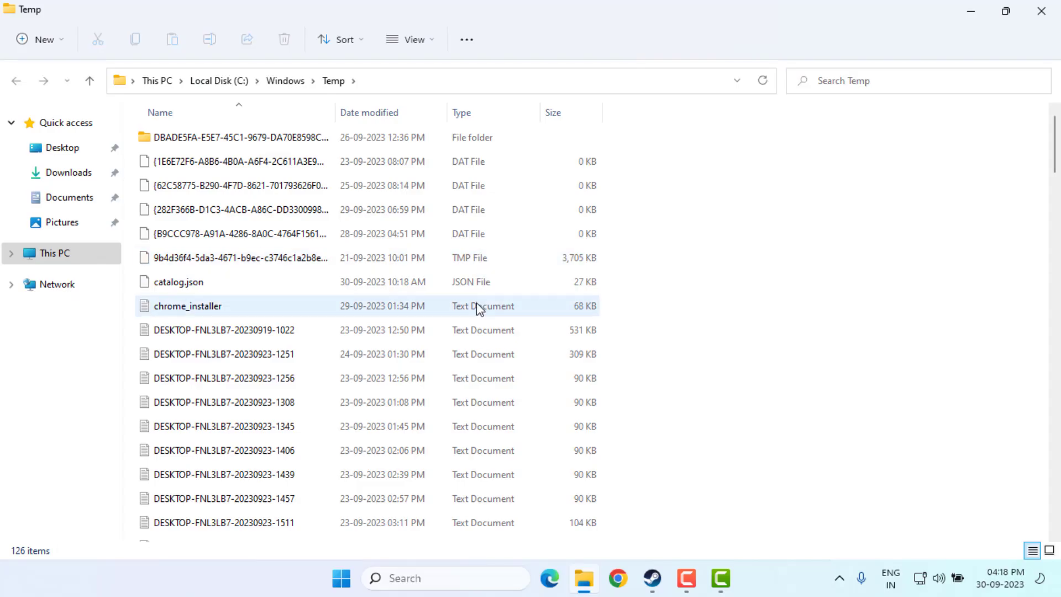
Step: Permanently delete all items in the Windows Temp folder, skip the file that is in use, and close the folder
key("ctrl+a")
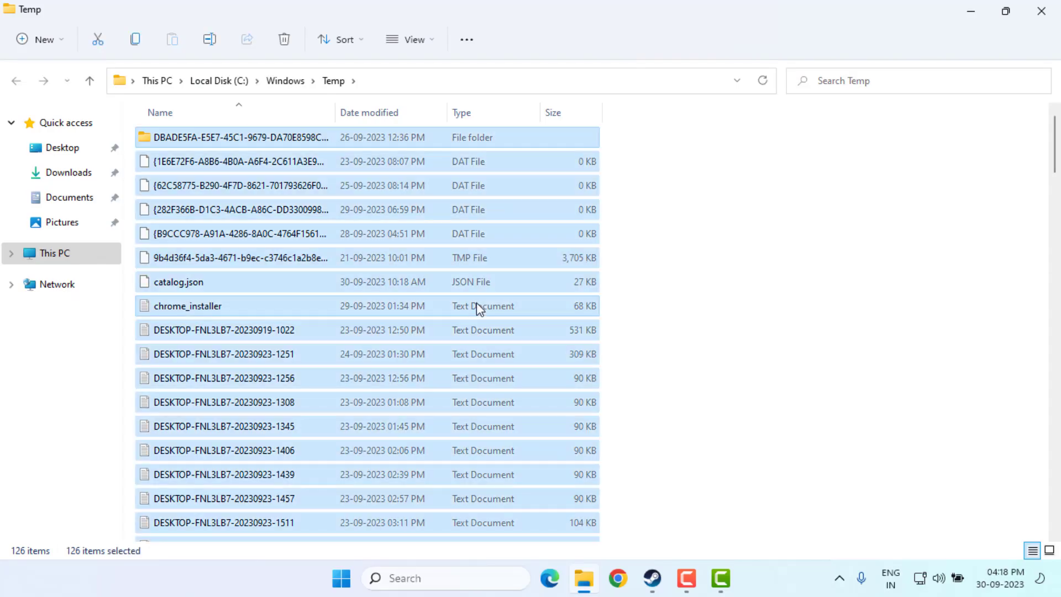
key("shift+Delete")
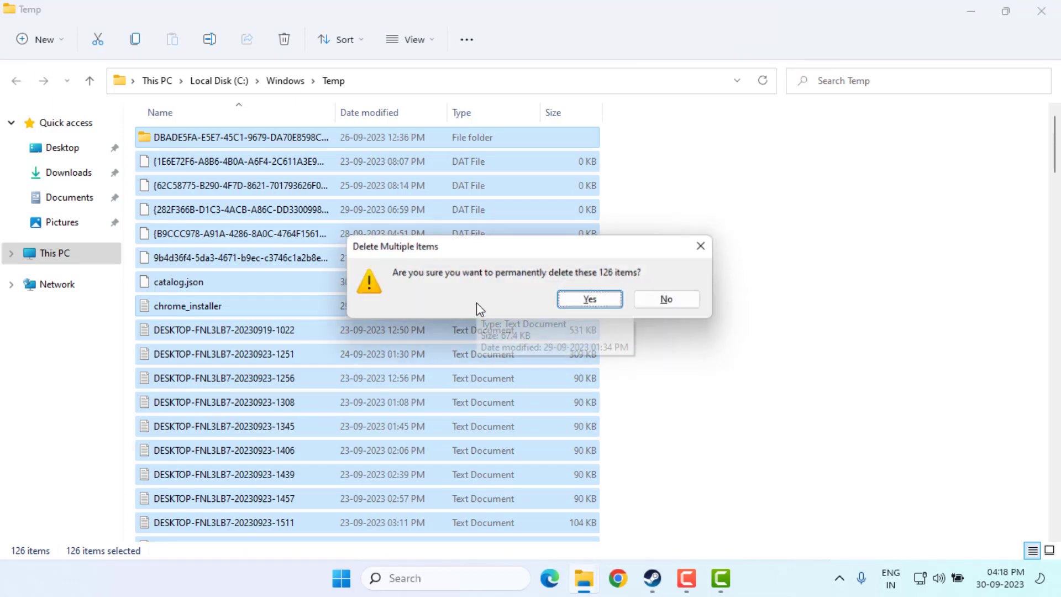
key("Return")
left_click(166, 186)
left_click(271, 211)
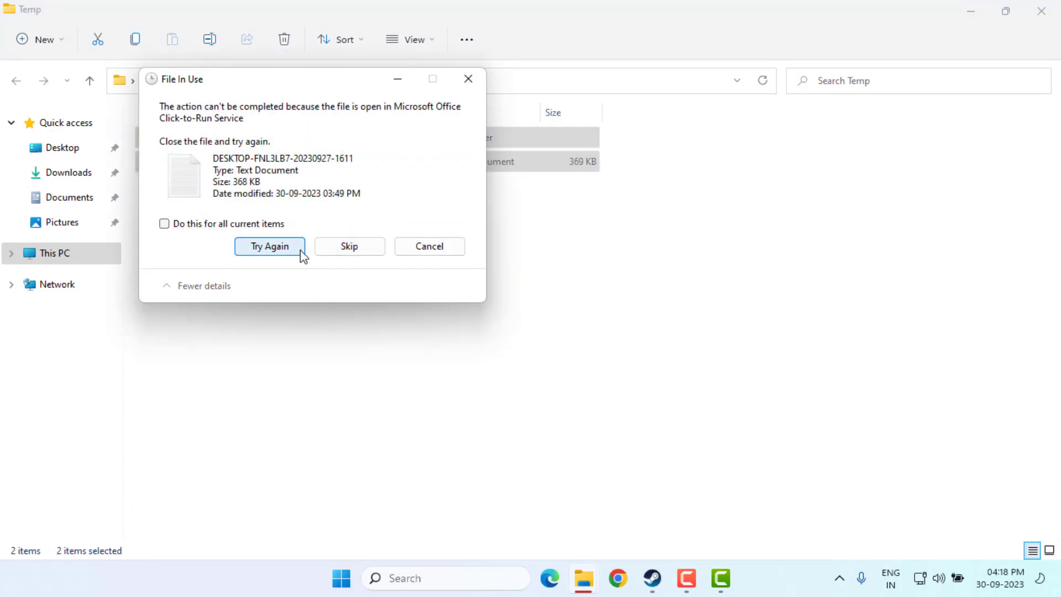
left_click(348, 247)
left_click(1041, 11)
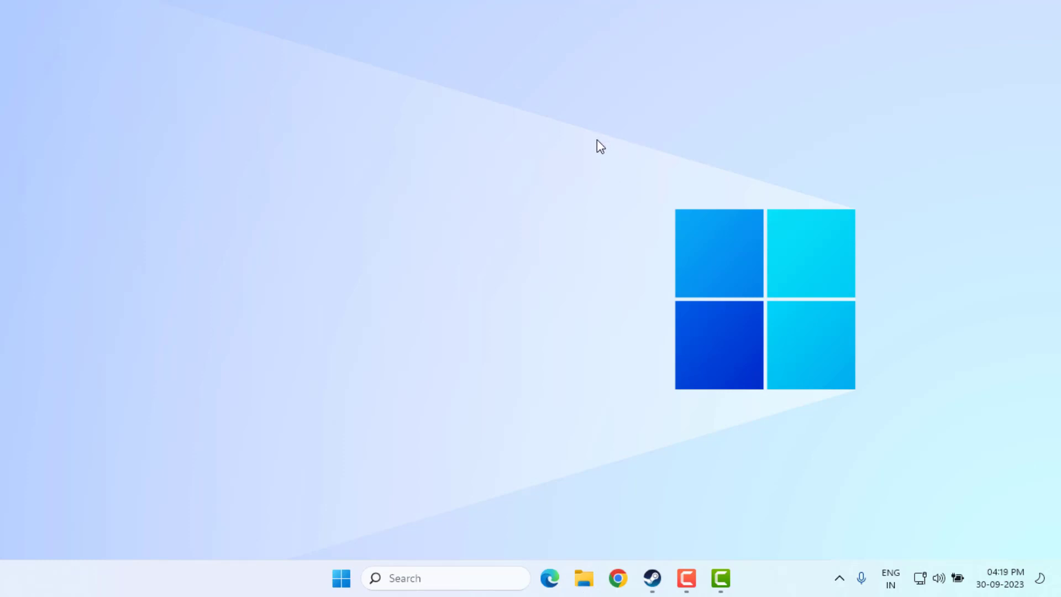
Step: Open the Windows Update page in Settings to examine the update status and available updates, and close Settings
left_click(341, 577)
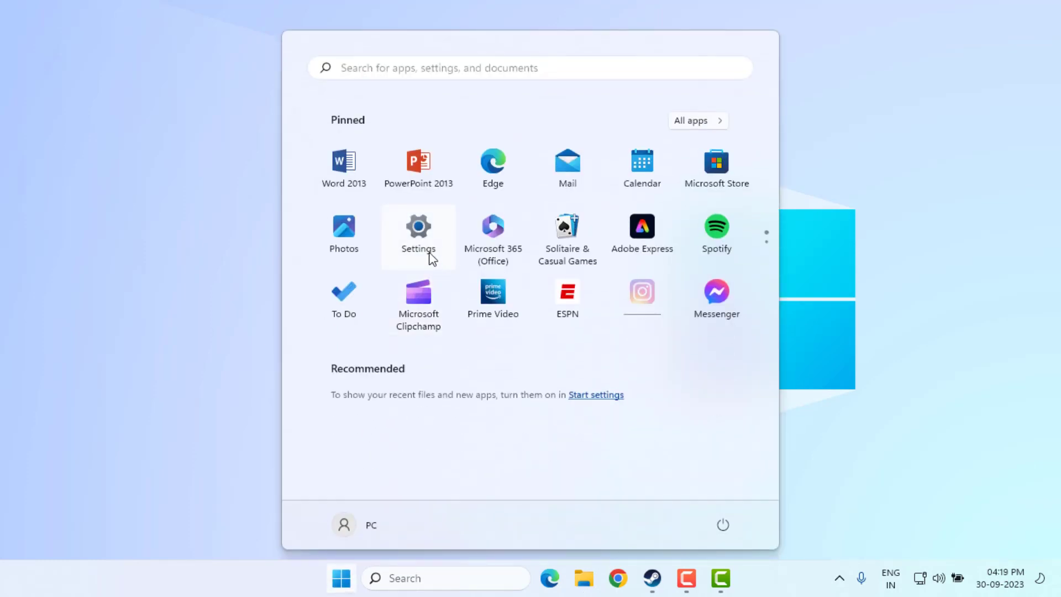
key("super+i")
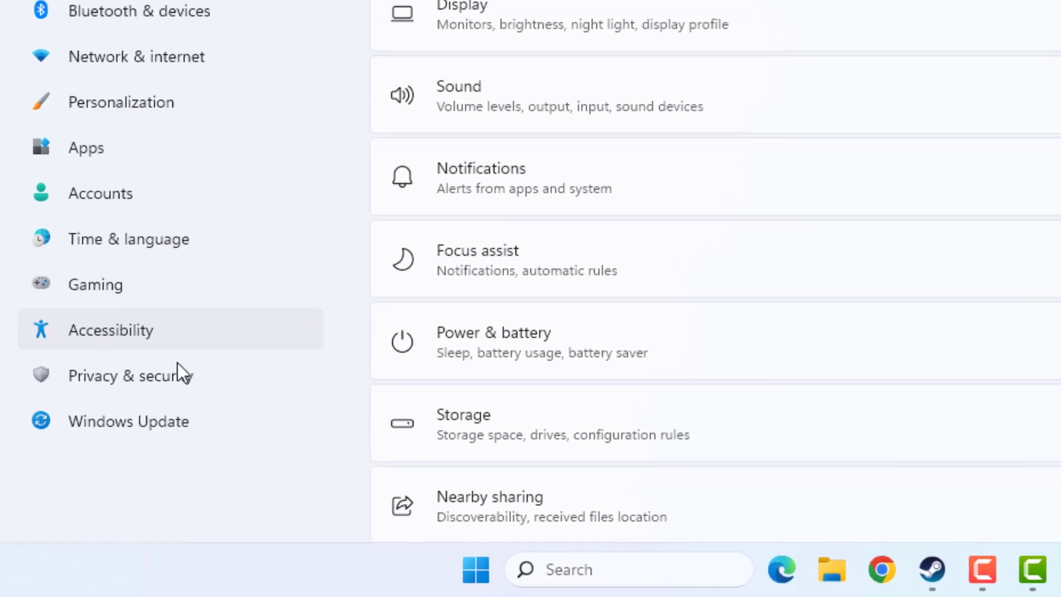
left_click(121, 412)
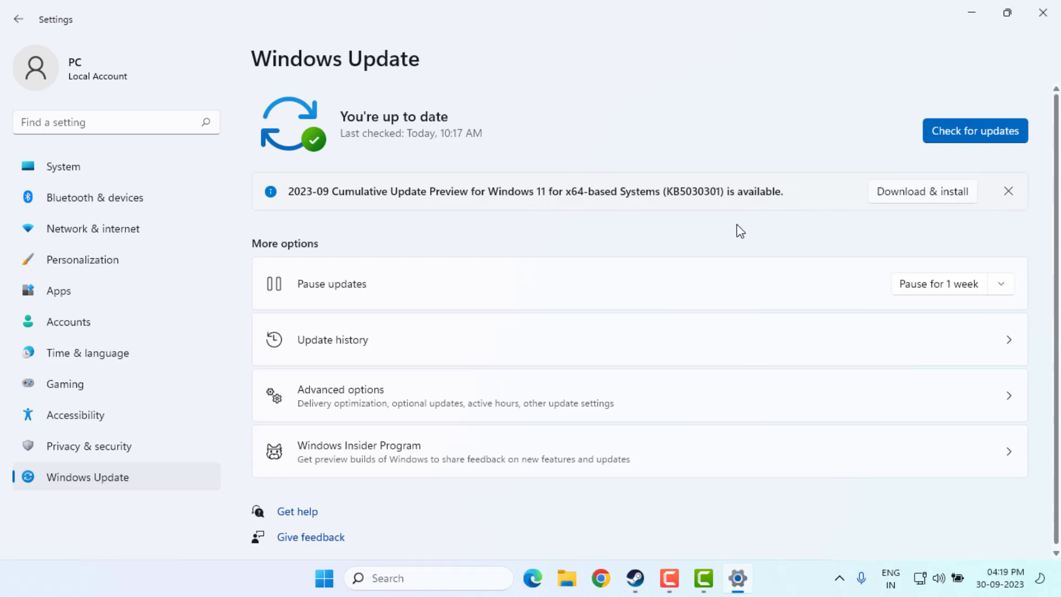
left_click(1042, 12)
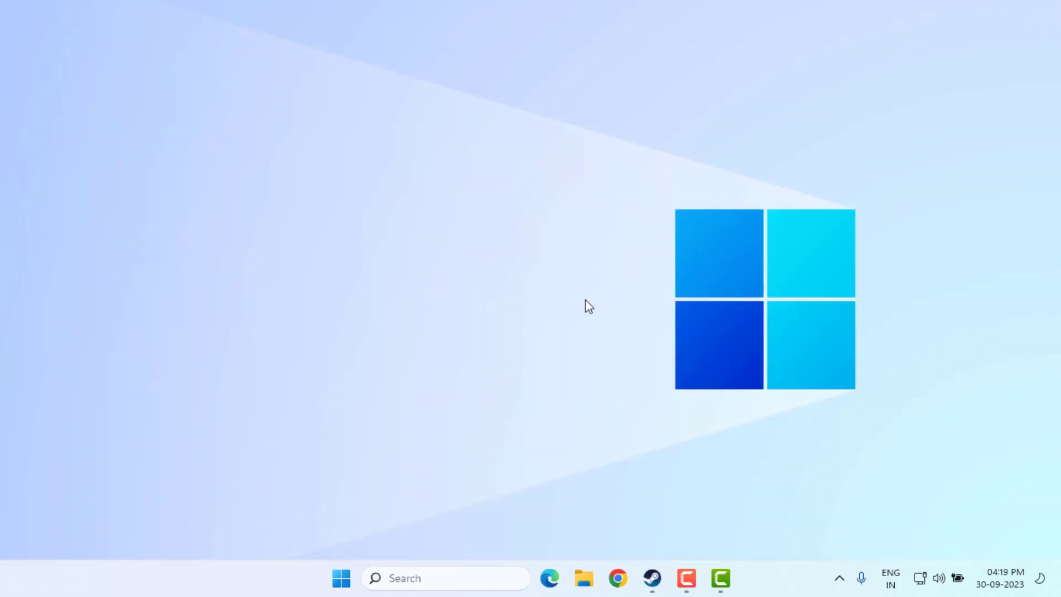
Step: Switch to Steam and open the properties of Brawlhalla from the game library
key("super")
type("steam")
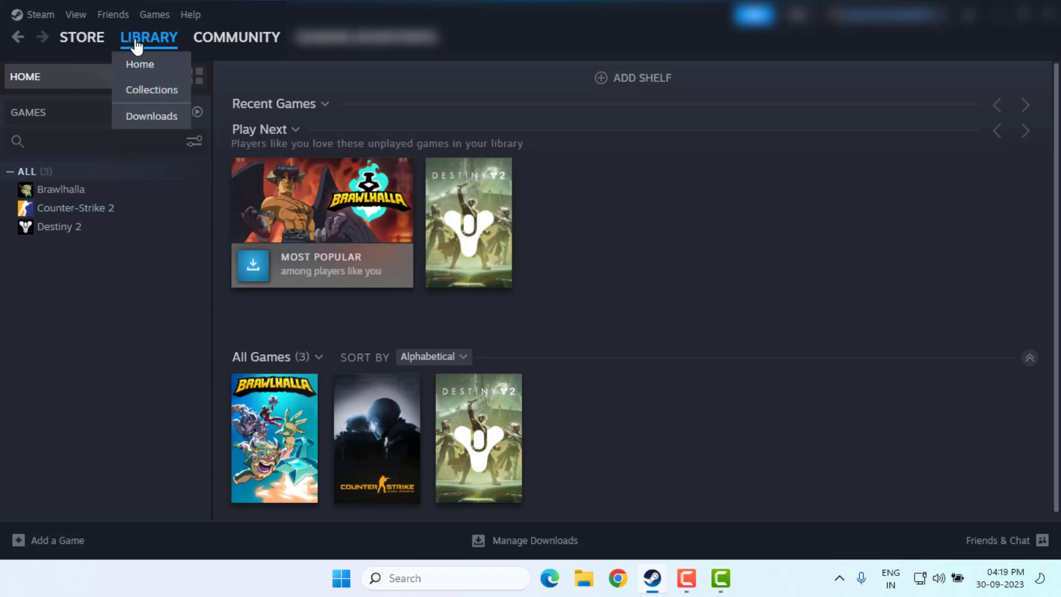
right_click(75, 190)
left_click(30, 261)
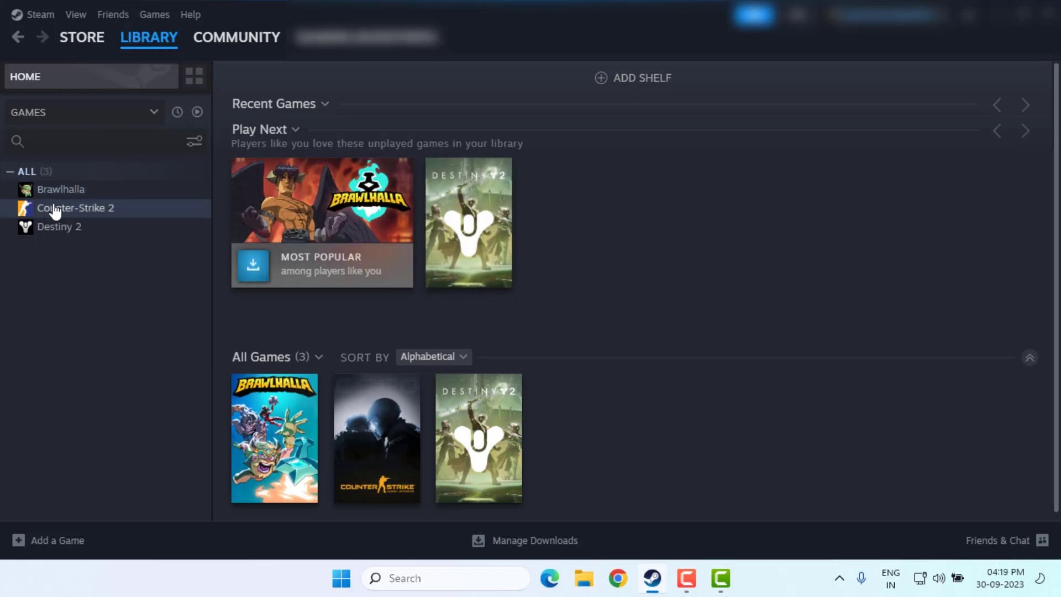
right_click(58, 195)
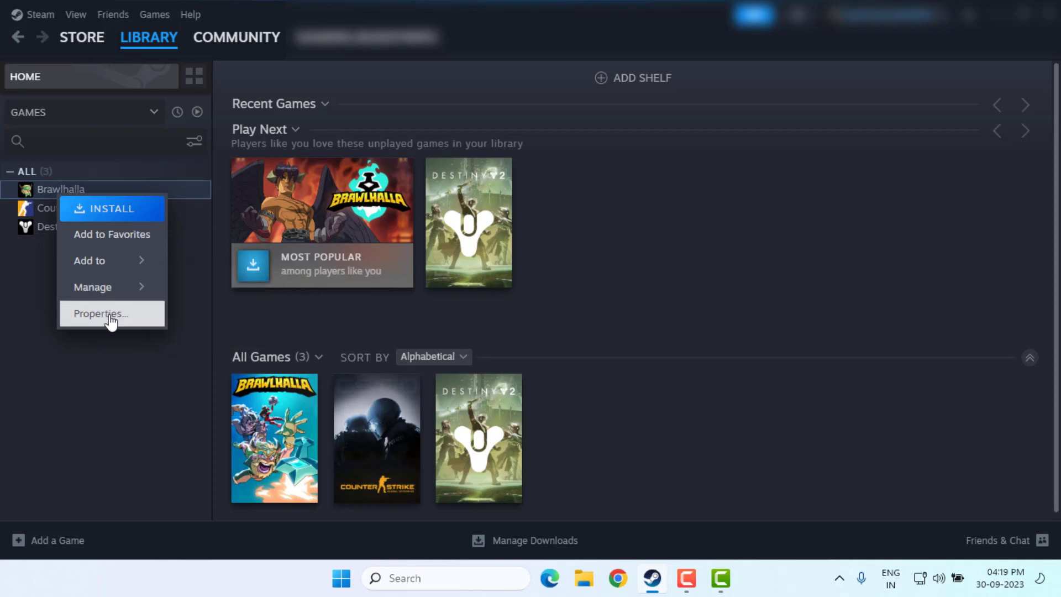
left_click(94, 313)
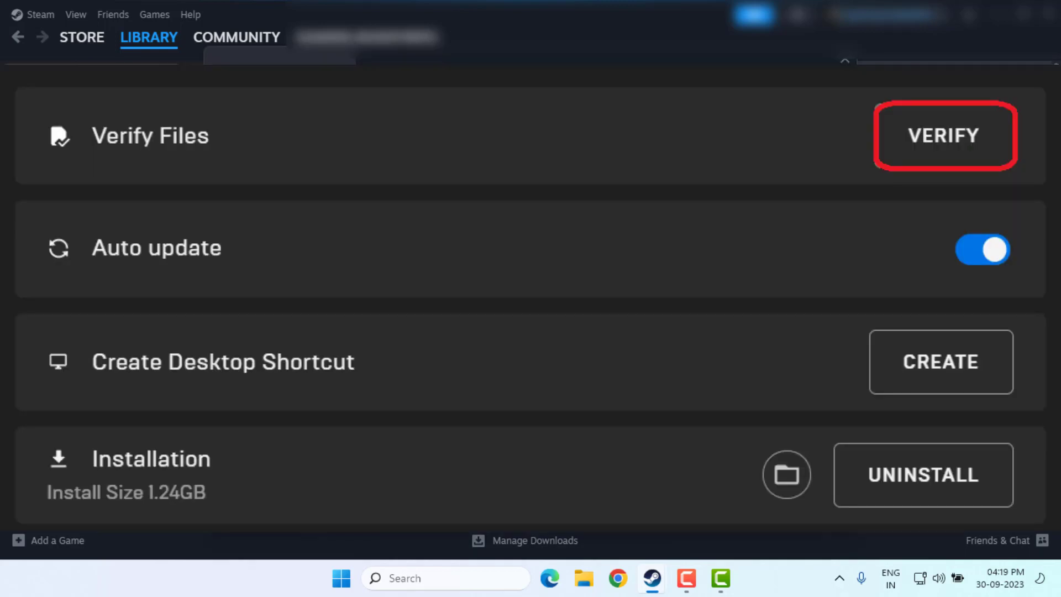